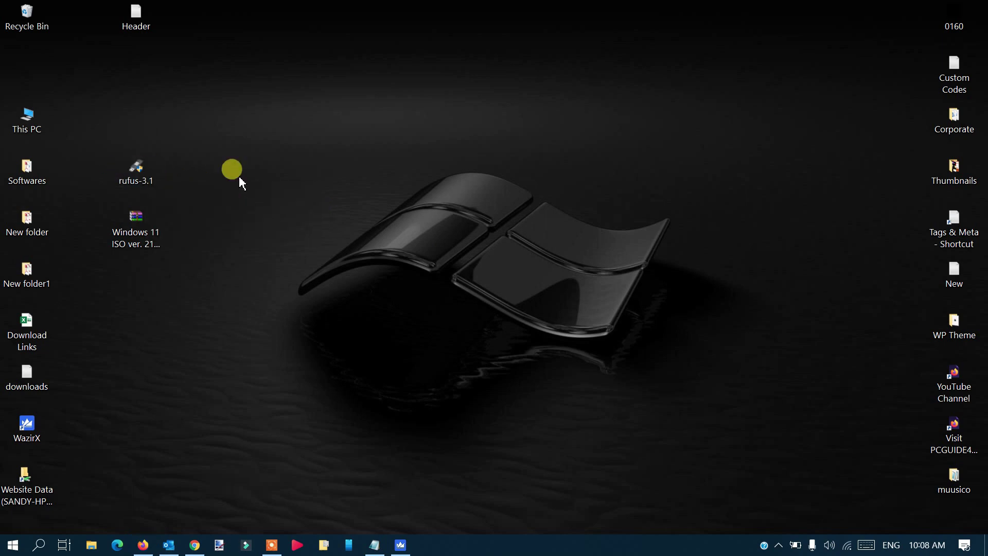
Step: Point out the rufus-3.1 program and the Windows 11 ISO archive, then open the archive
click(138, 169)
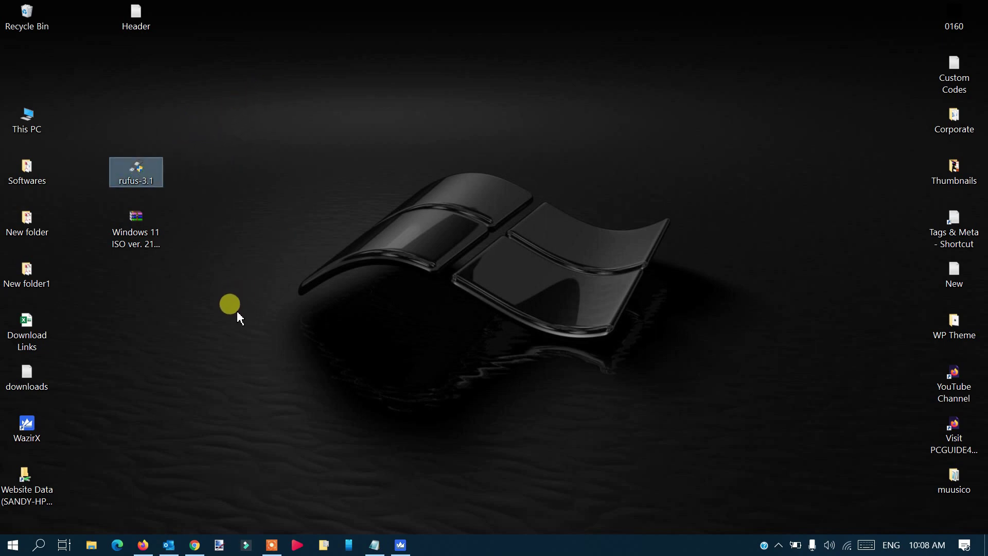
click(138, 234)
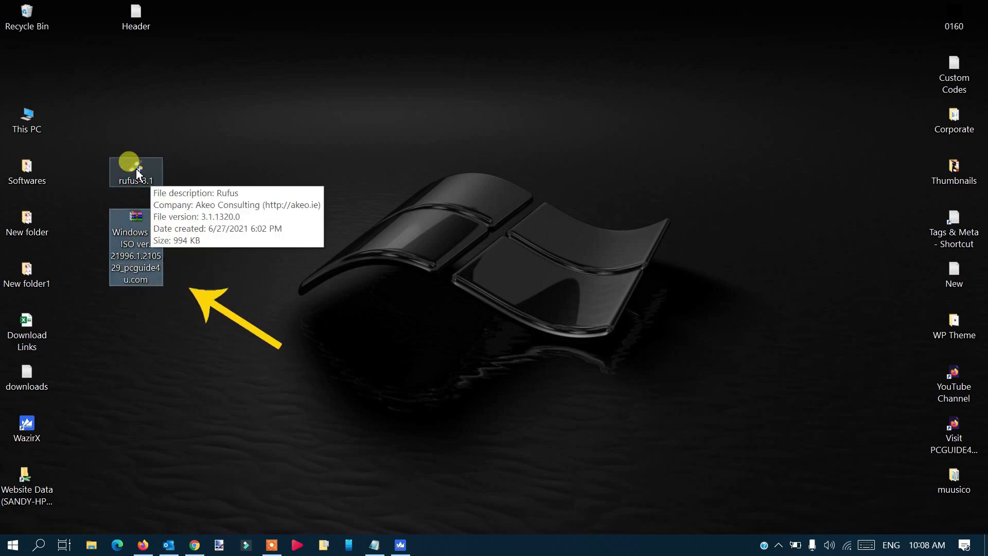
click(136, 168)
click(137, 222)
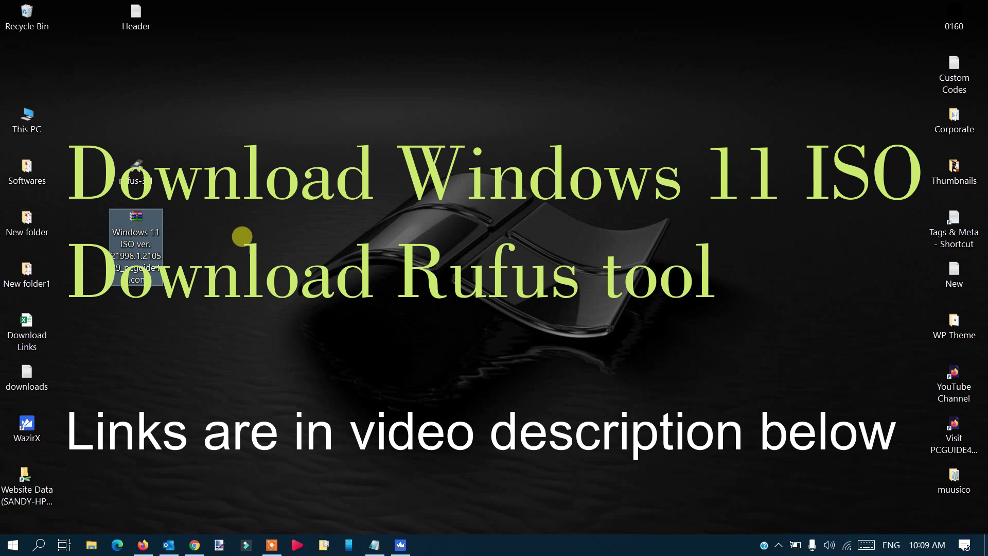
mouse_move(155, 227)
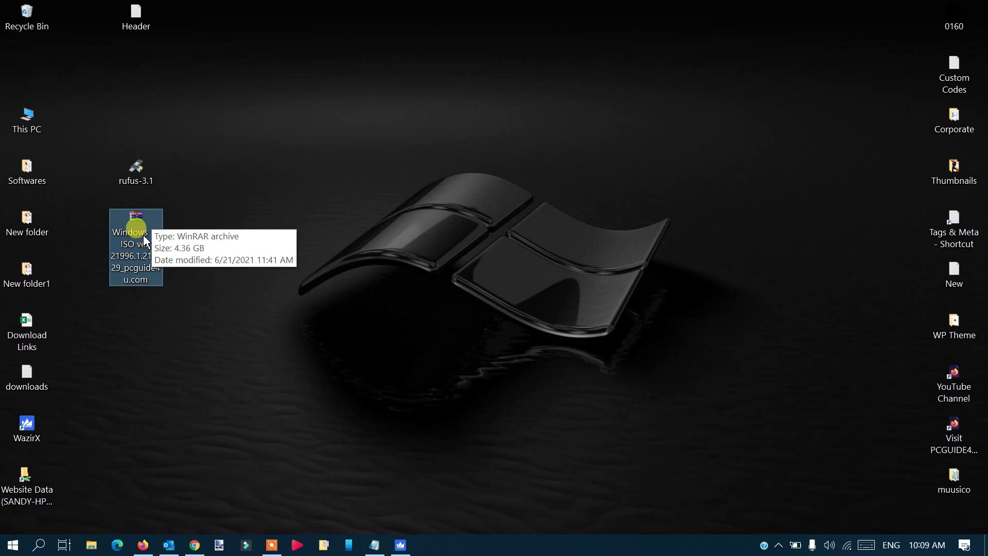
double_click(140, 218)
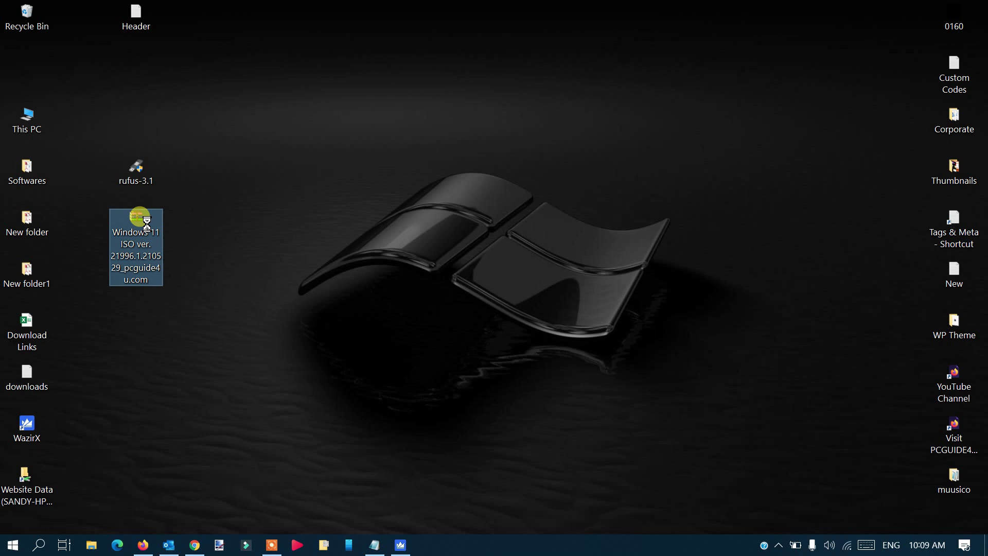
Step: Extract the Windows 11 ISO archive onto the desktop with Extract Here and wait for it to finish
right_click(144, 220)
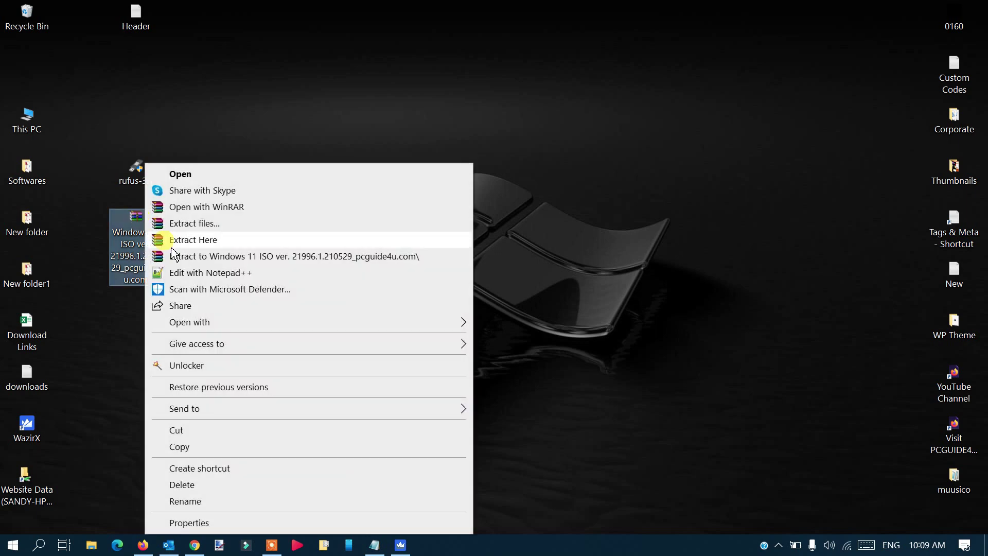
click(216, 246)
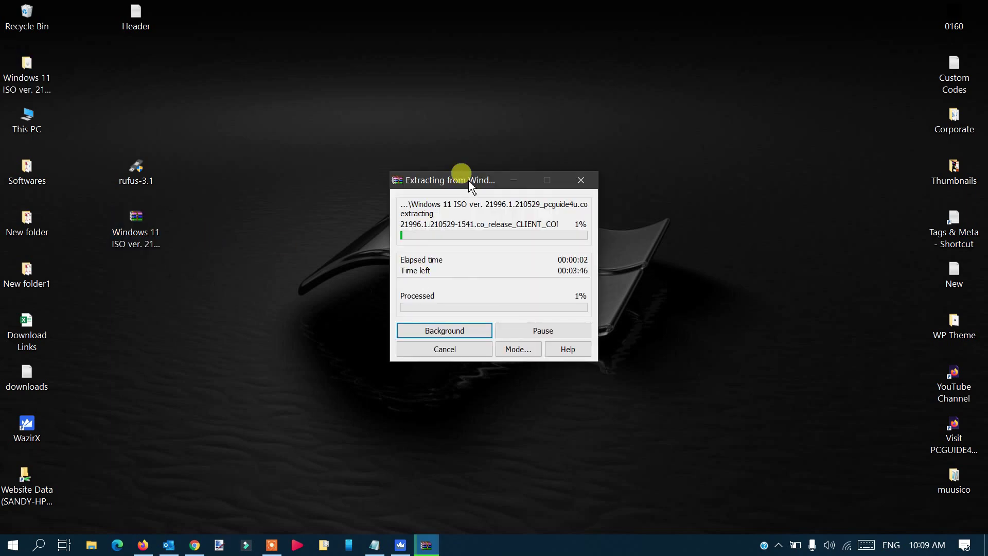
drag(470, 185, 354, 168)
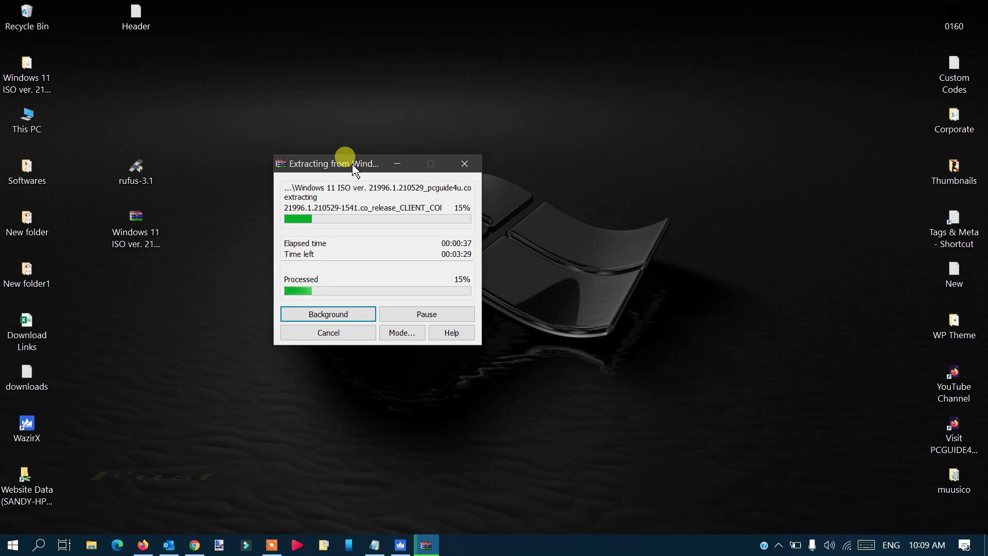
drag(355, 169, 342, 167)
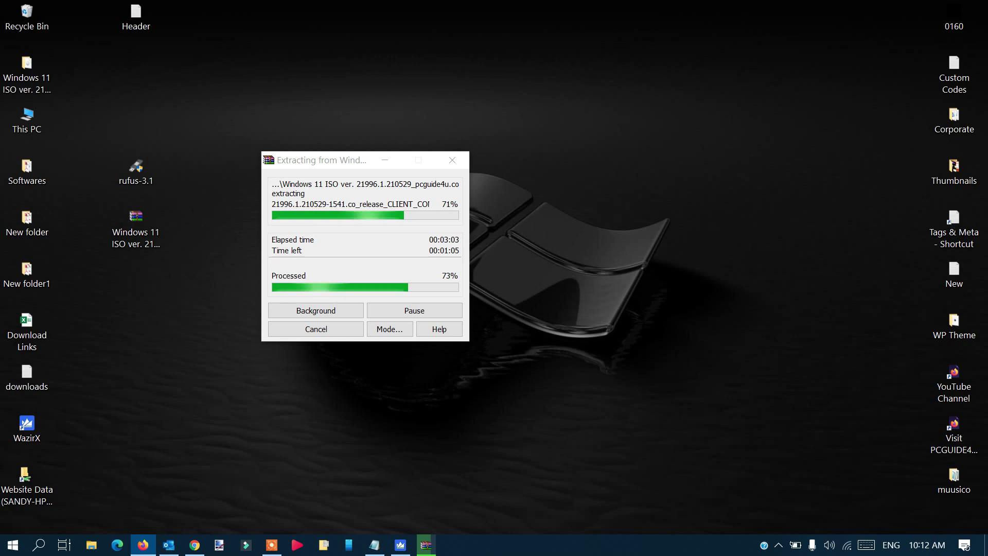
click(316, 157)
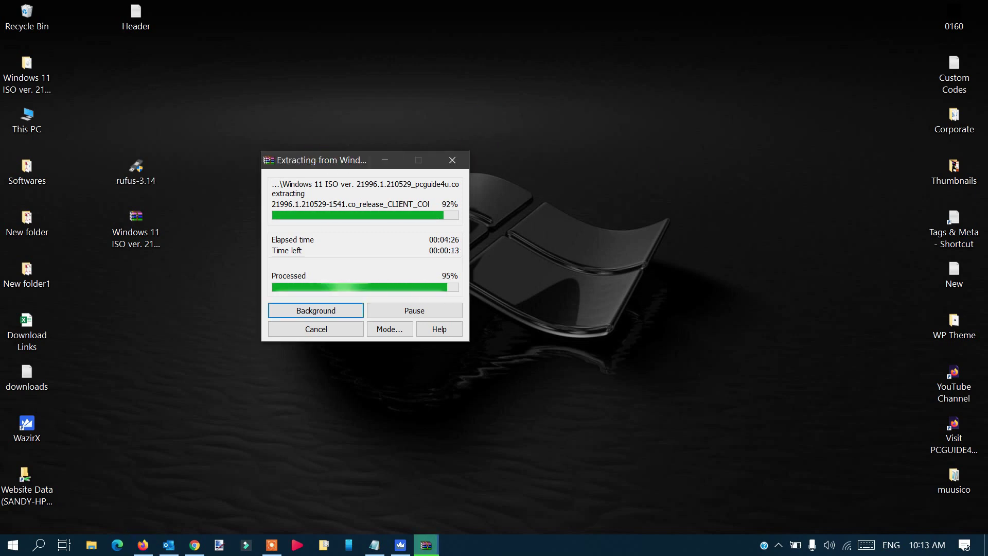
right_click(705, 160)
Step: Refresh the desktop and move the extracted Windows 11 ISO folder to mid-desktop
click(734, 208)
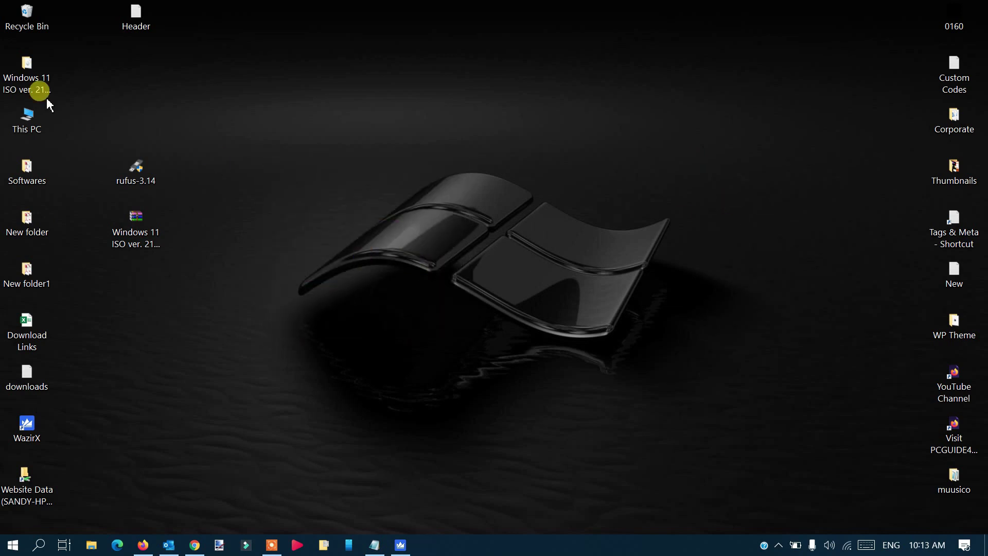
drag(37, 94, 259, 228)
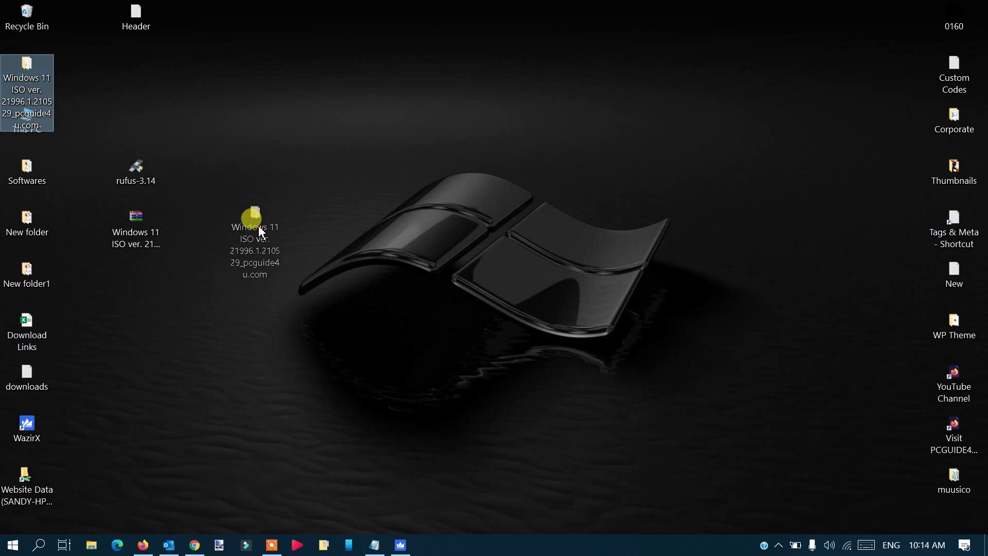
drag(259, 227, 254, 226)
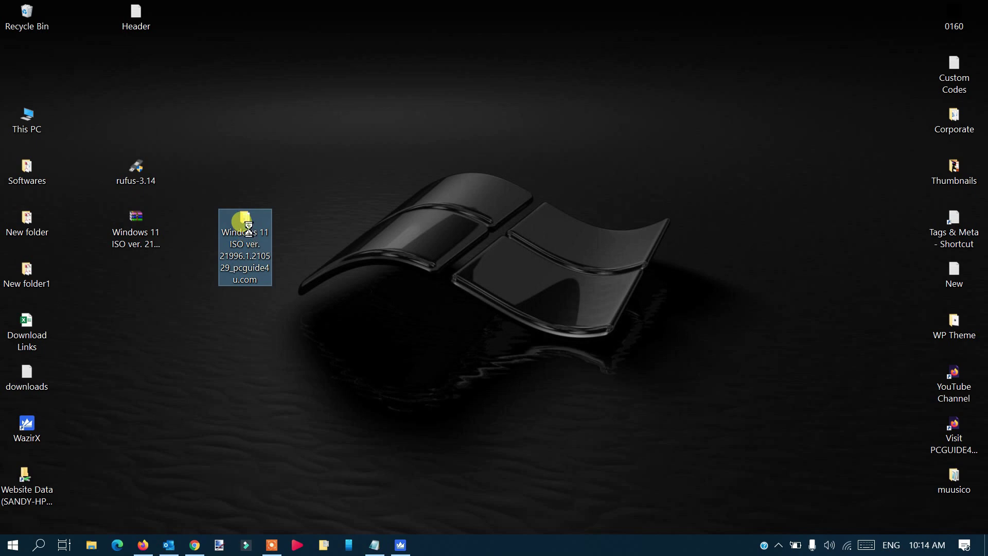
click(409, 304)
Step: Open the extracted folder, check the 4.53 GB Windows 11 disc image, and close it
key(Return)
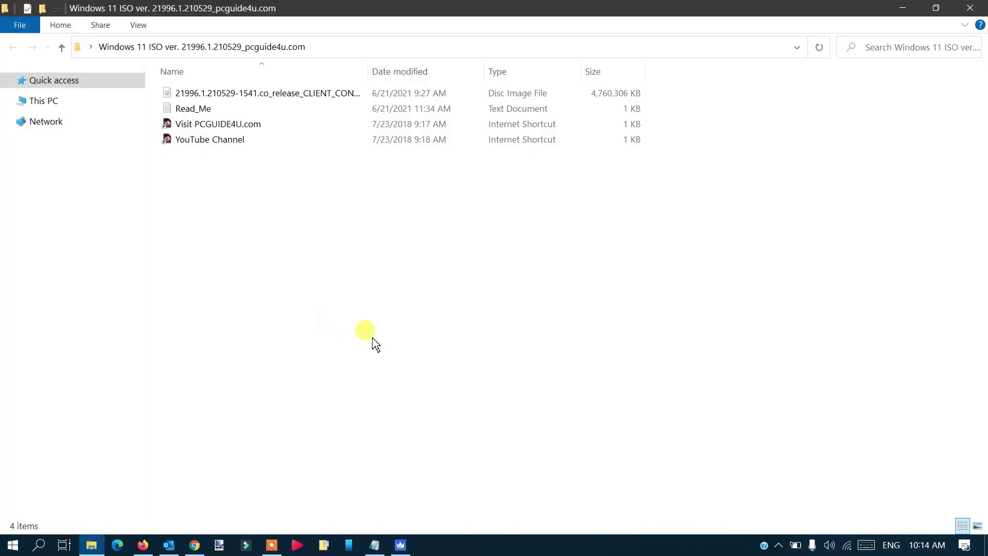
click(254, 93)
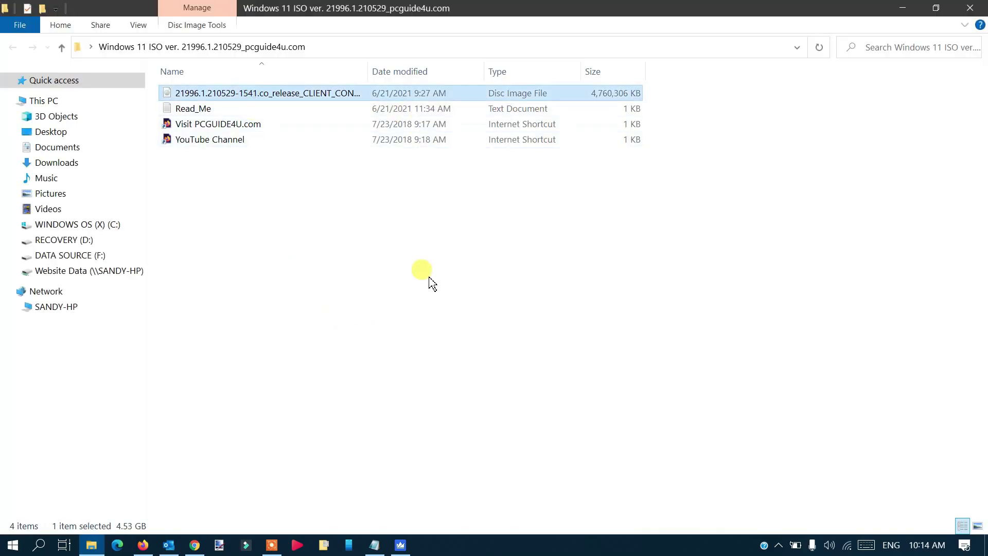
click(970, 7)
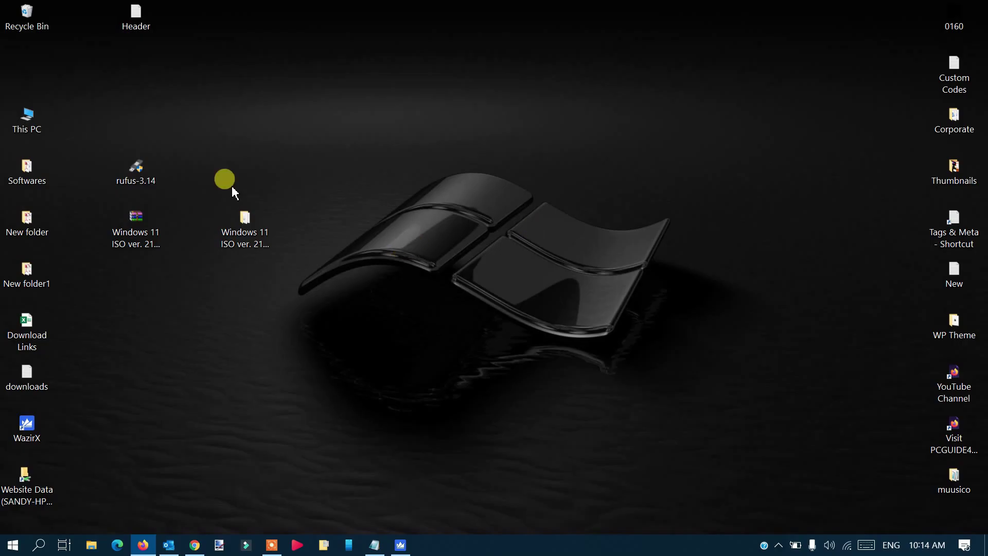
Step: Move rufus-3.14 higher on the desktop and lower the Rufus window until drive G: appears
drag(137, 170, 205, 121)
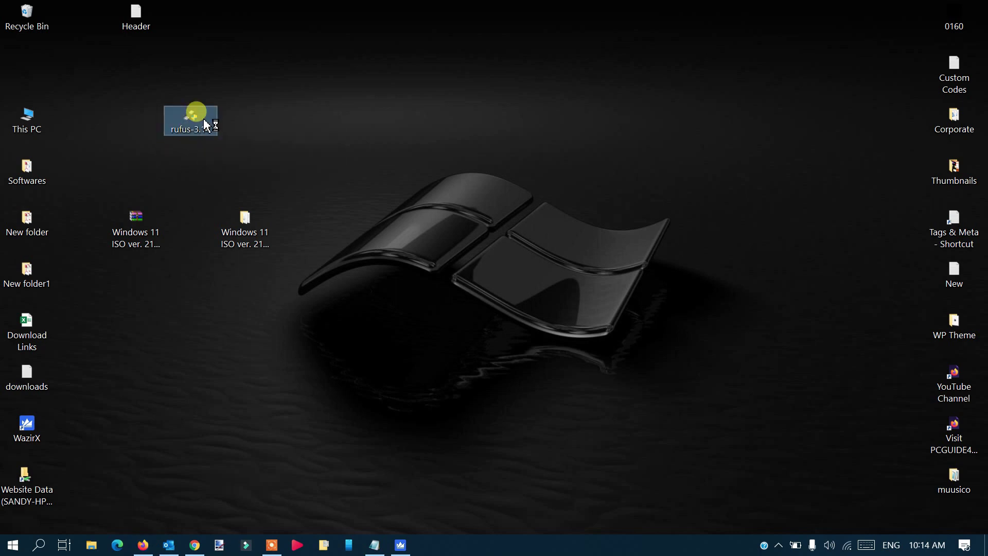
click(363, 225)
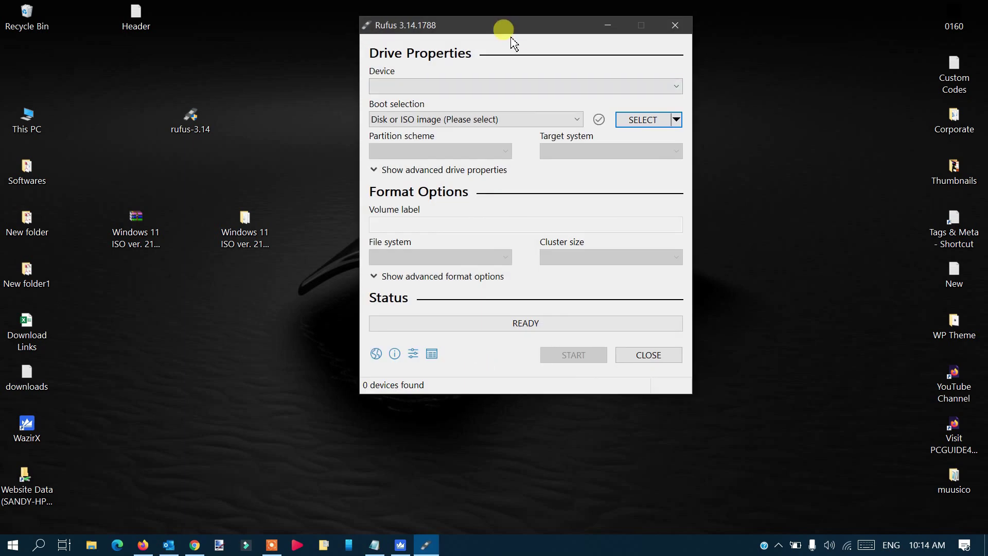
drag(511, 37, 473, 80)
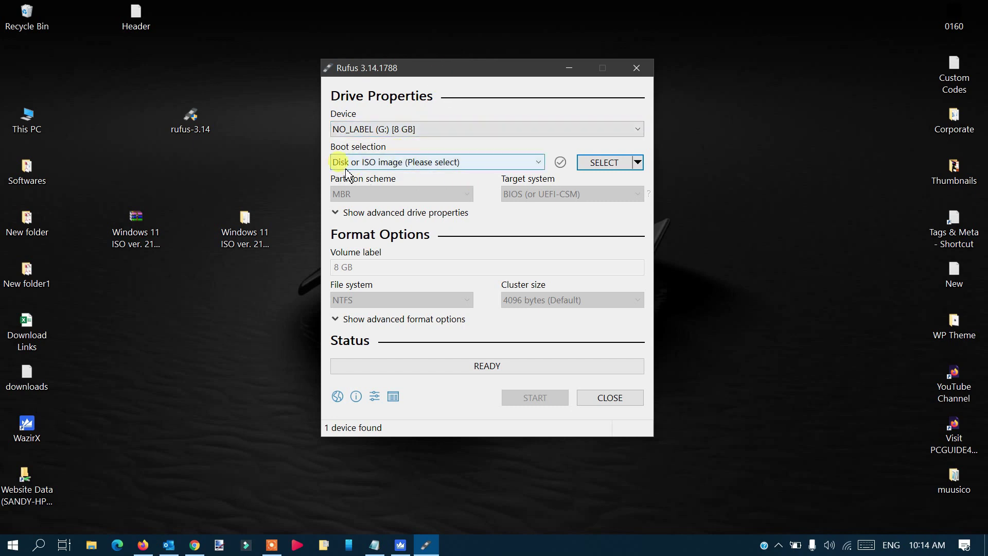
Step: Load the Windows 11 .iso from the desktop's Windows 11 ISO folder as Rufus's boot image
click(610, 168)
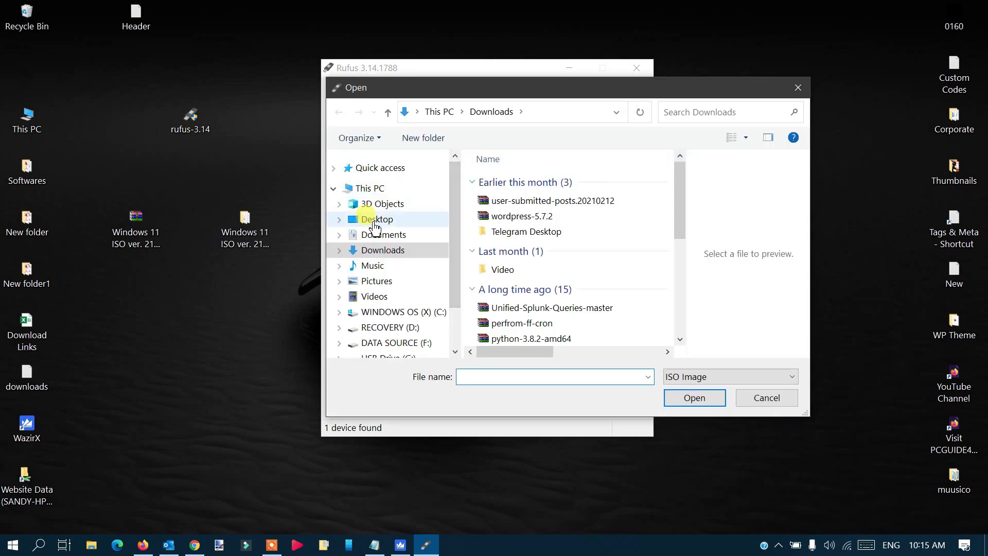
click(373, 220)
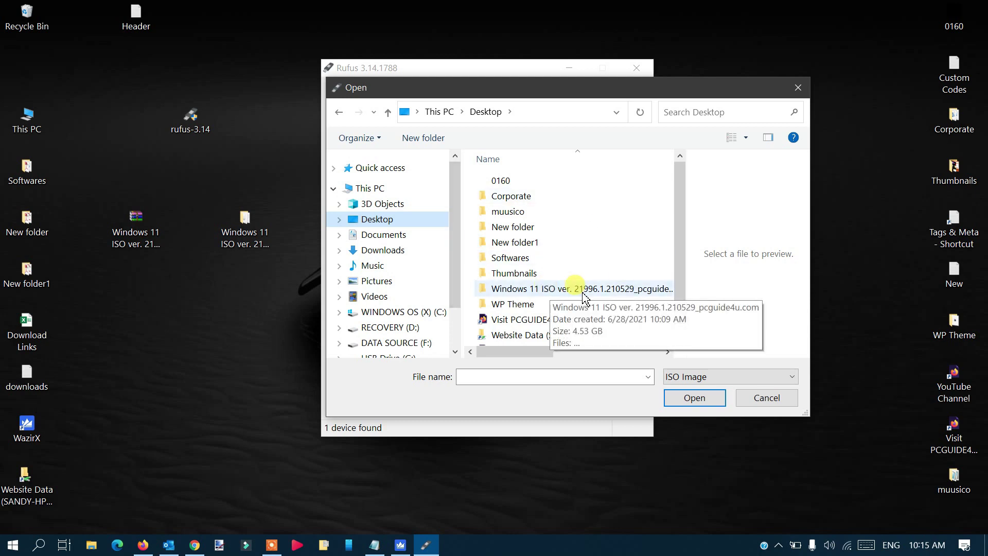
double_click(554, 288)
click(543, 184)
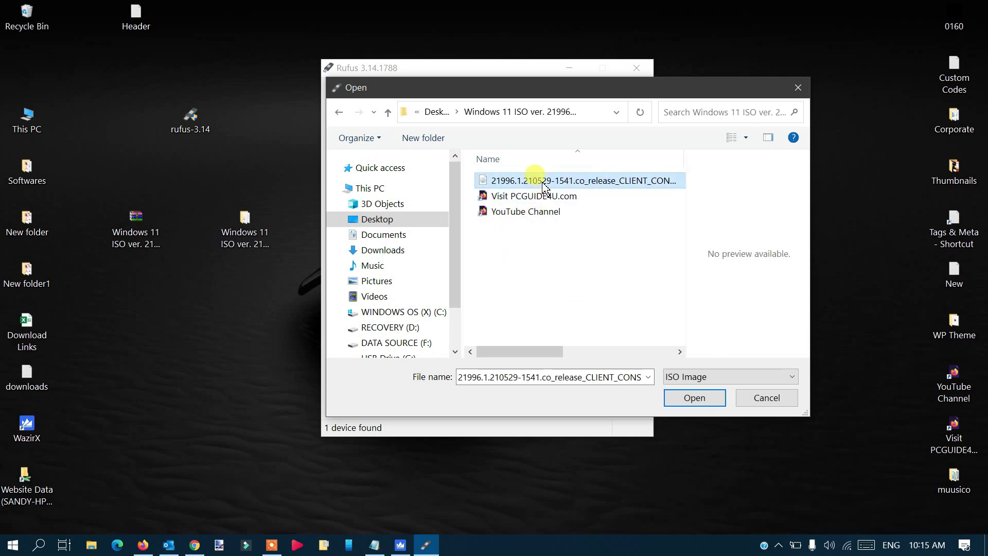
click(695, 404)
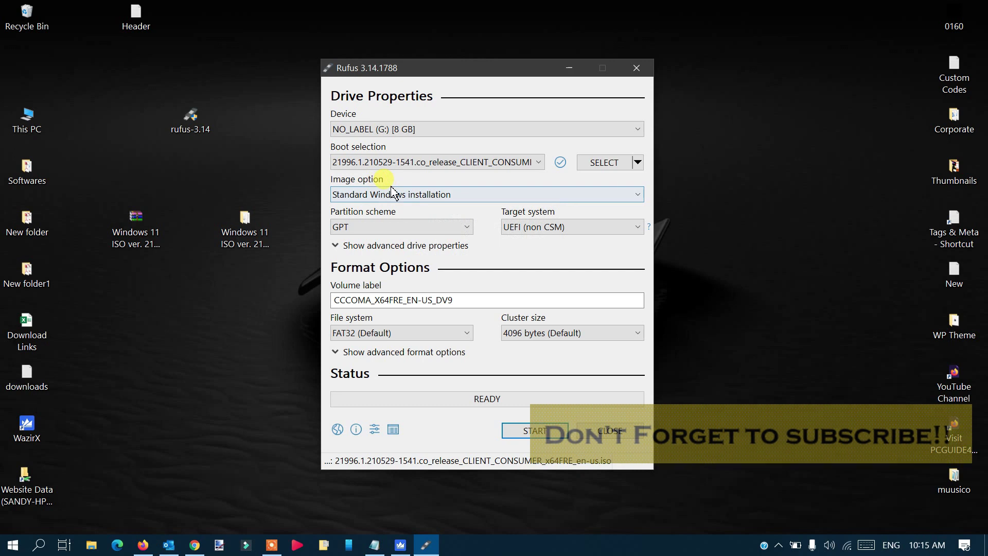
Step: Keep Standard Windows installation, switch to MBR, and keep BIOS (or UEFI-CSM) target with NTFS
click(456, 196)
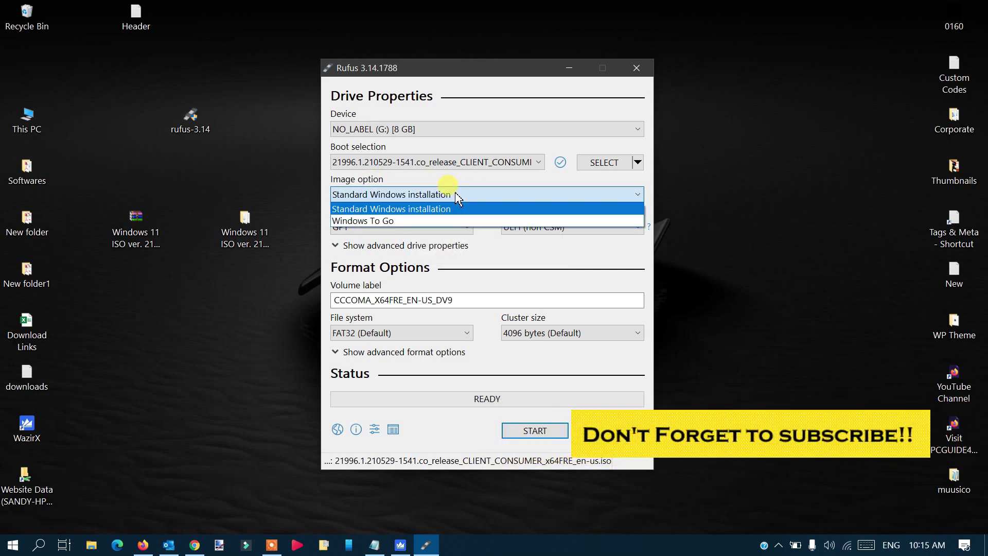
click(456, 195)
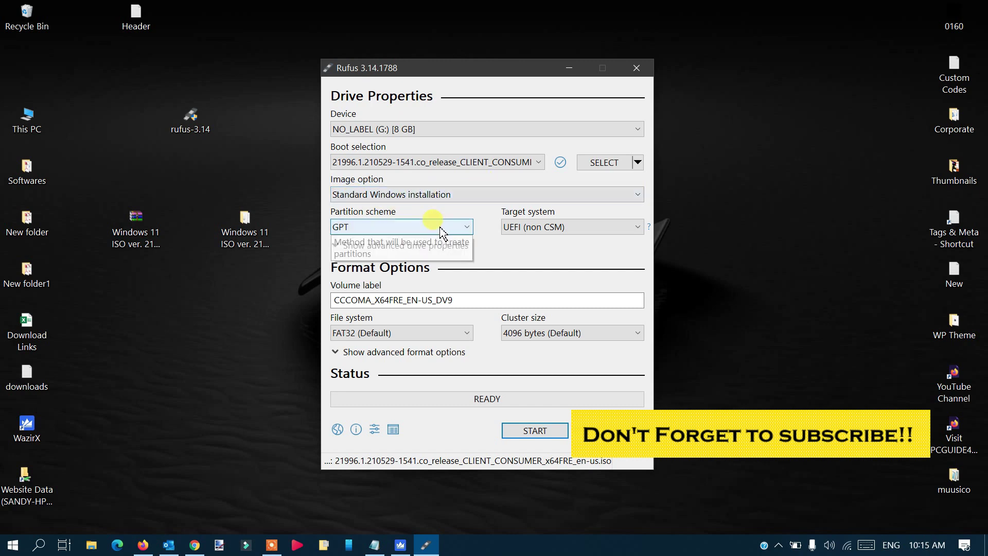
click(468, 231)
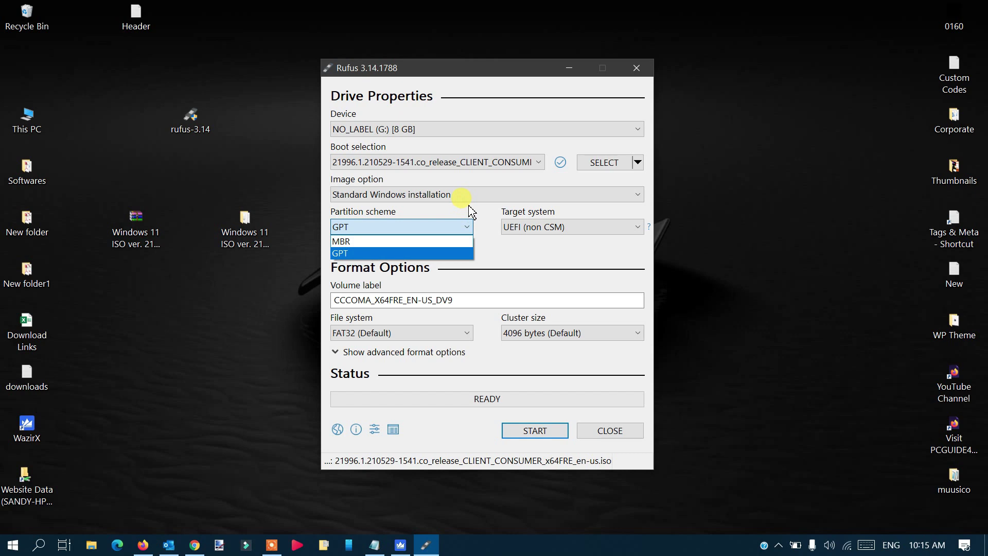
click(392, 240)
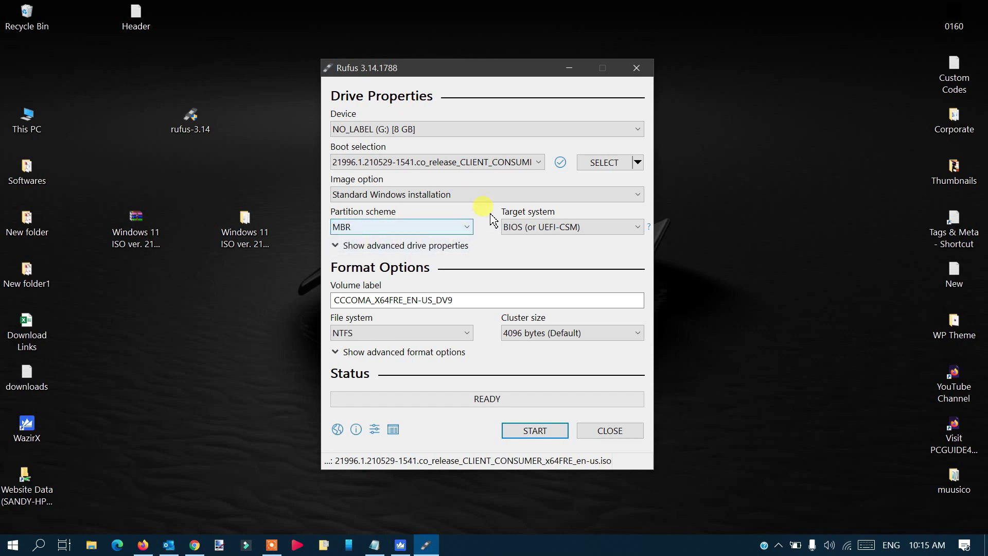
click(544, 229)
click(509, 226)
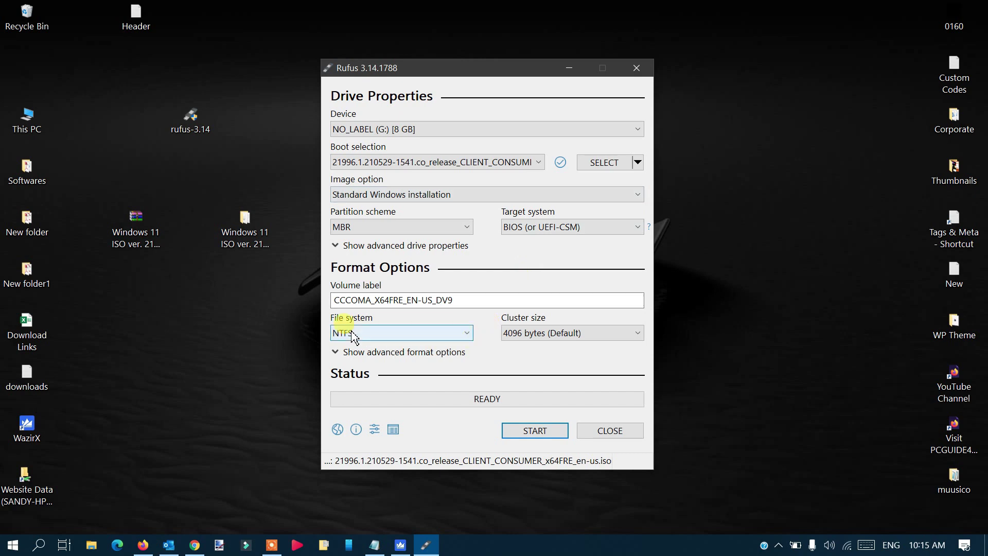
click(383, 335)
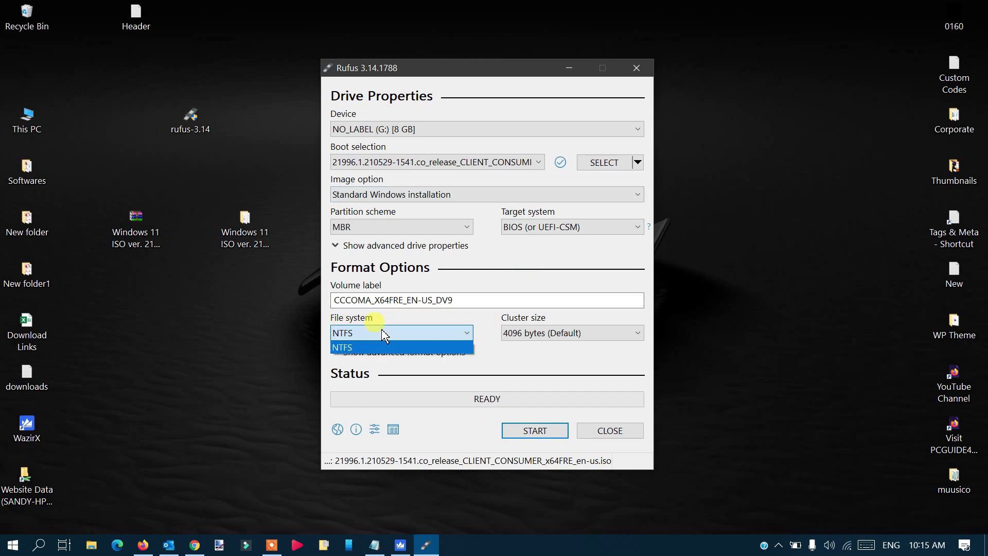
click(384, 335)
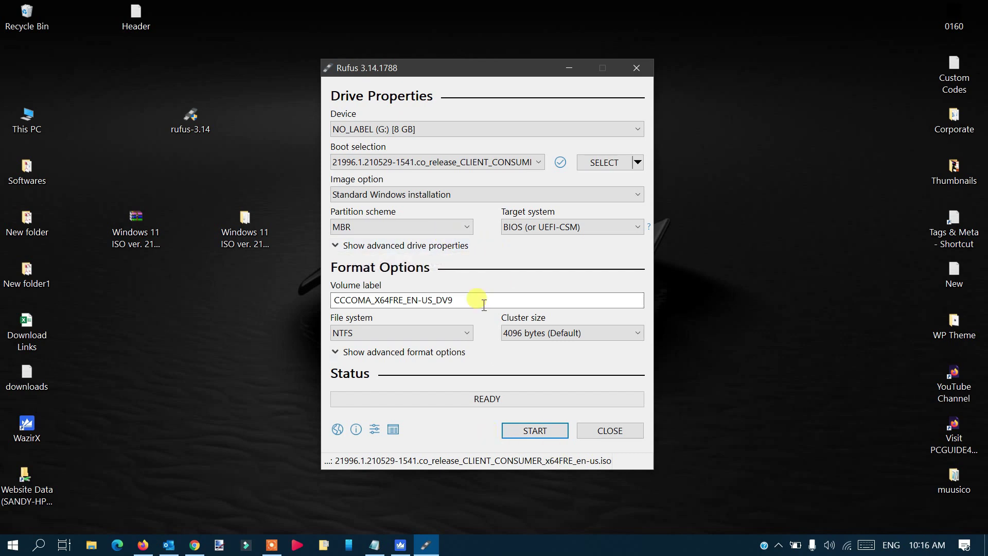
Step: Start writing the Windows 11 ISO to the 8 GB USB drive, accepting the data-erase warning
click(535, 430)
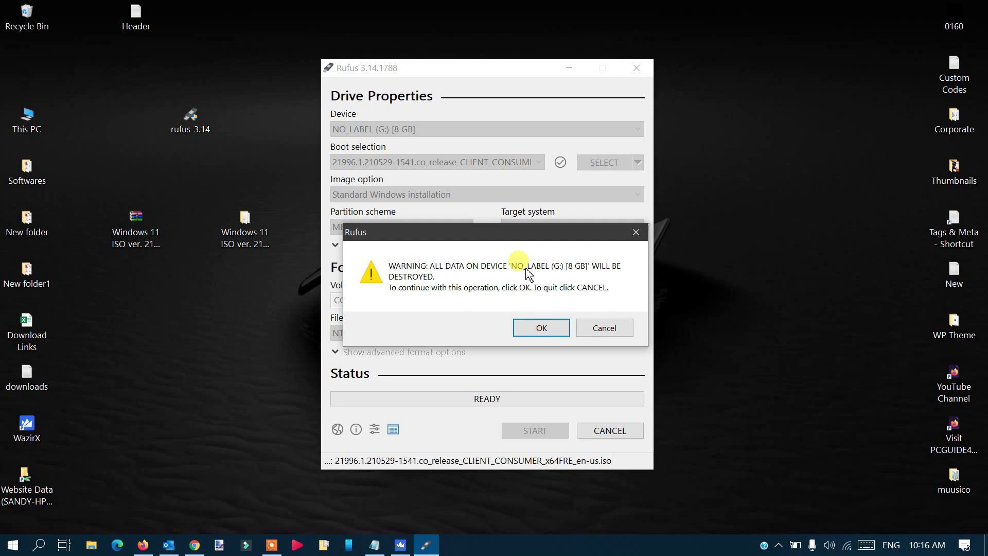
click(540, 334)
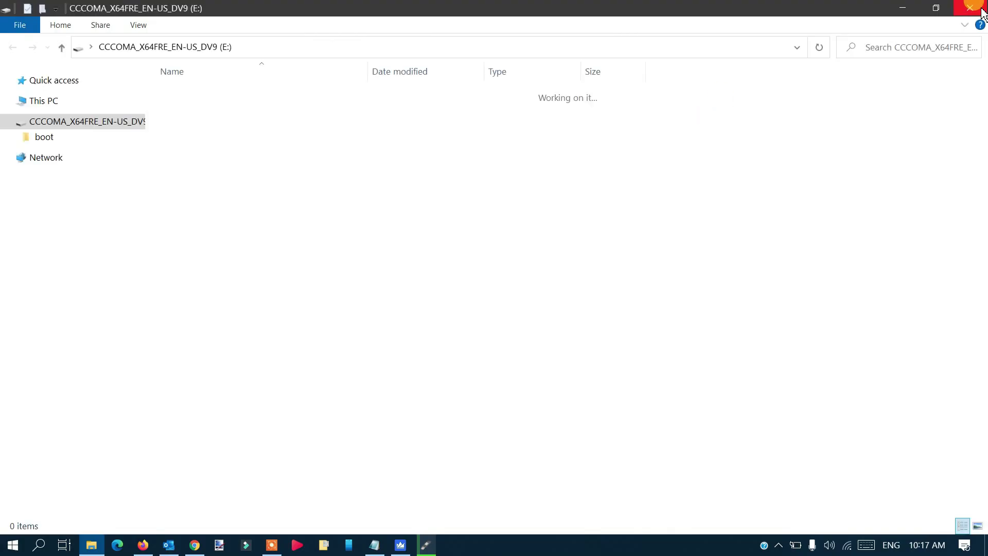
Step: Dismiss the auto-opened drive window, wait for READY after 32:09, and close Rufus
click(965, 10)
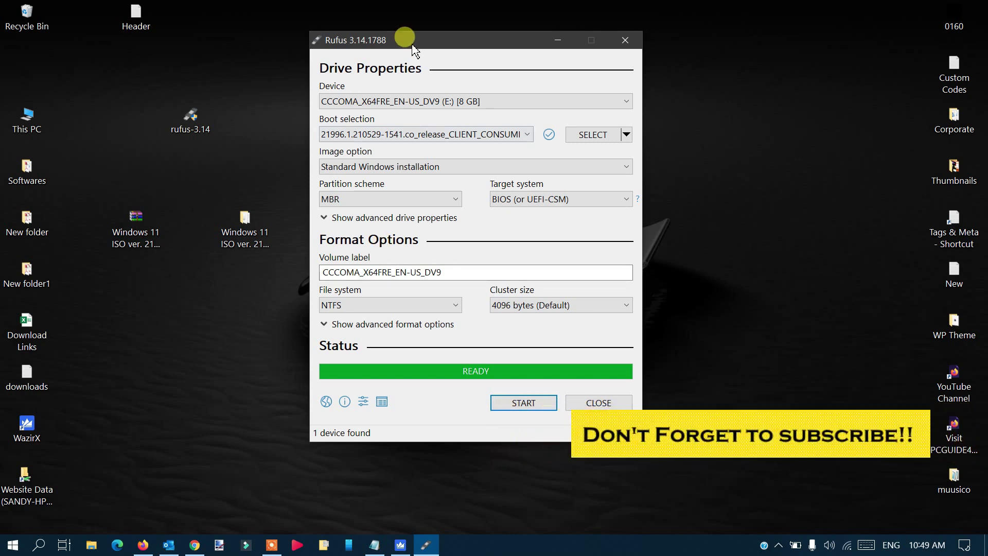
click(599, 403)
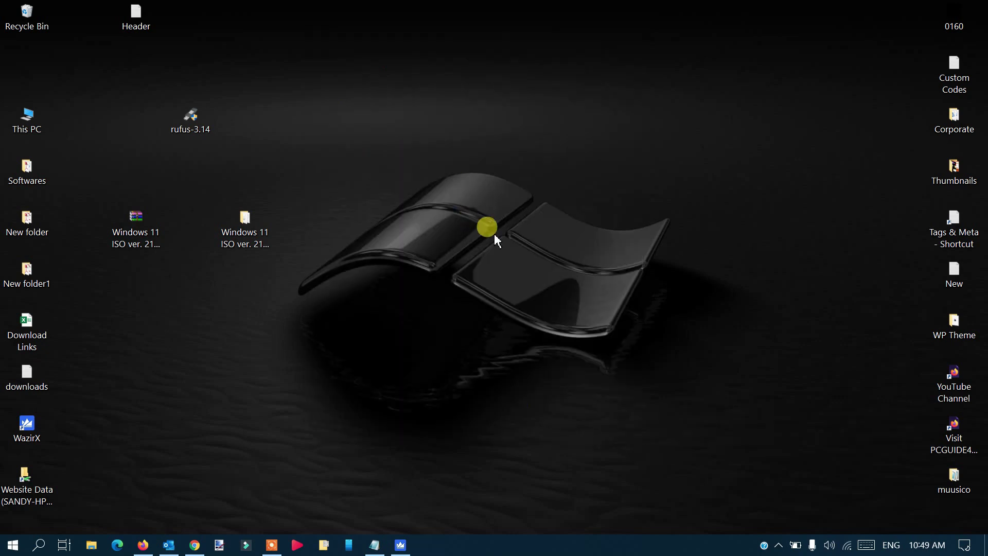
double_click(39, 129)
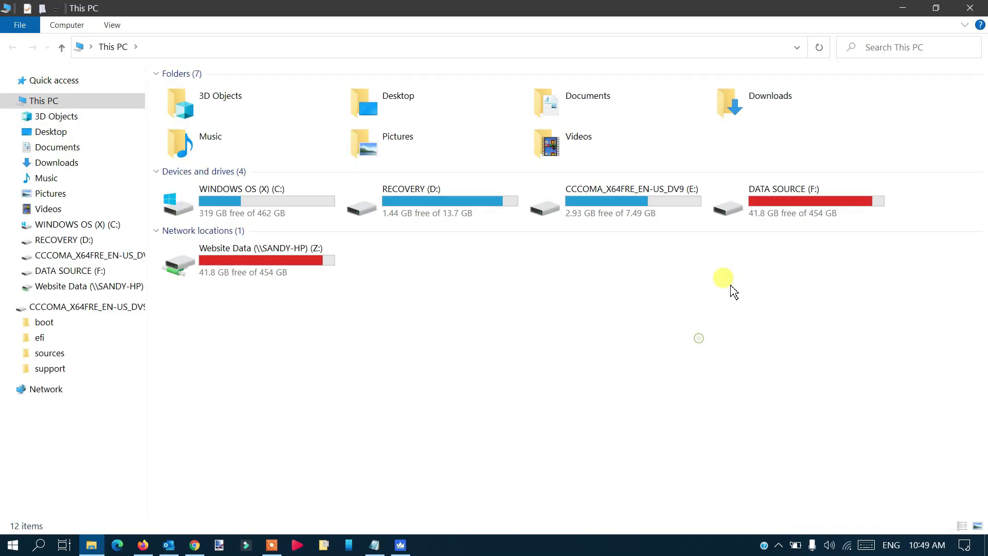
double_click(605, 215)
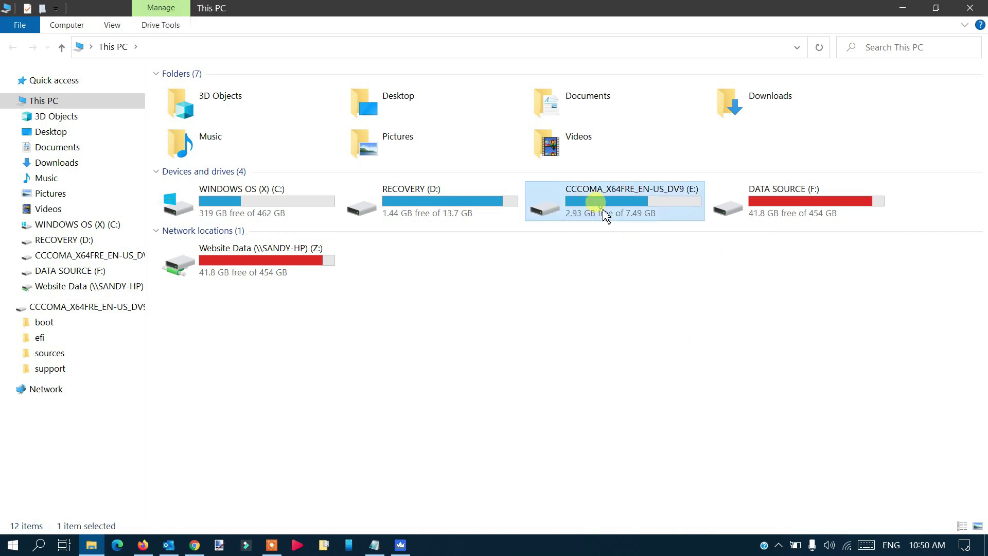
right_click(341, 277)
click(335, 324)
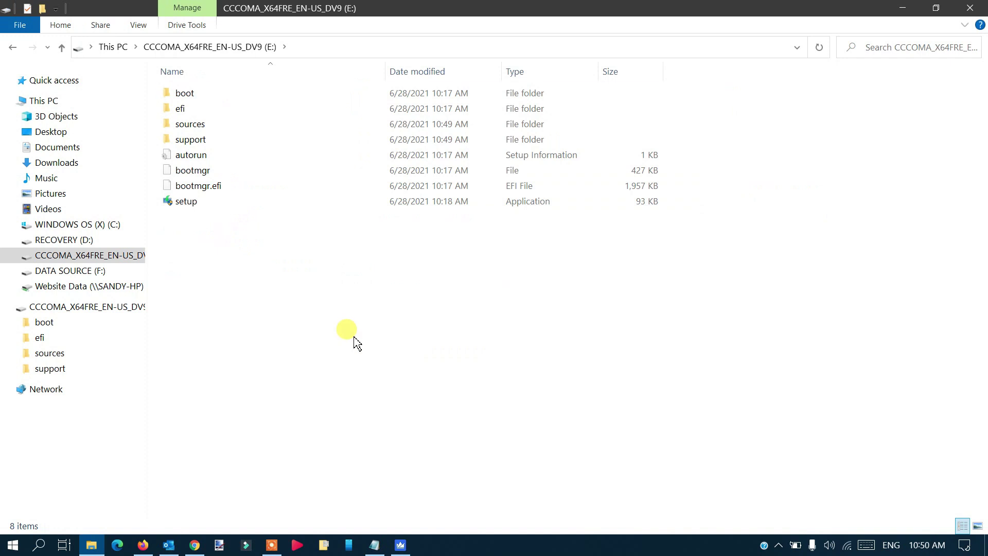
click(13, 47)
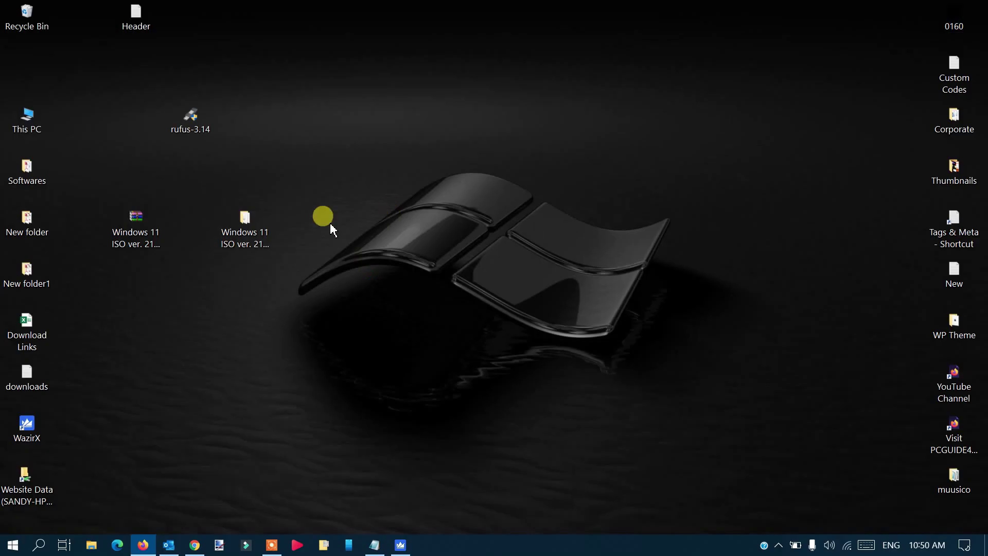
right_click(329, 223)
click(362, 265)
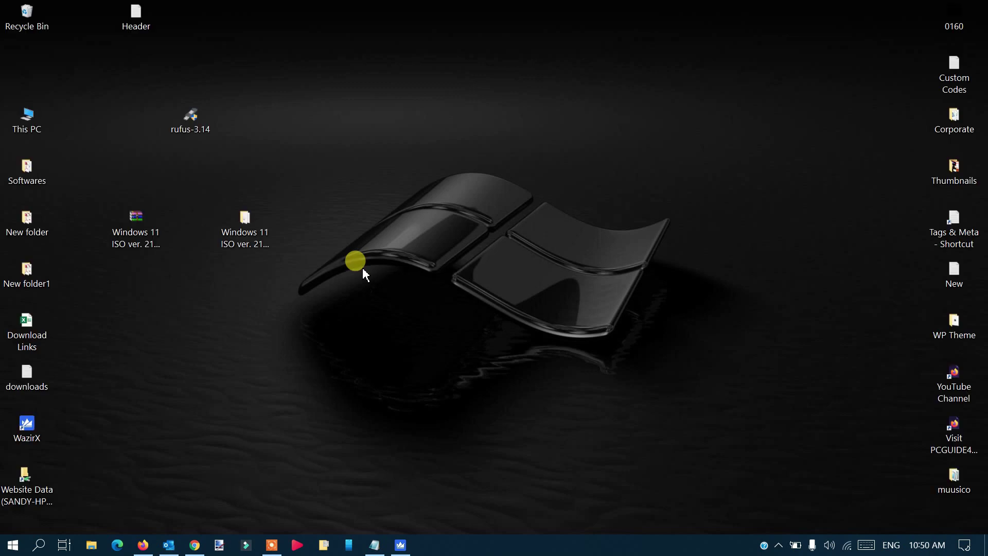